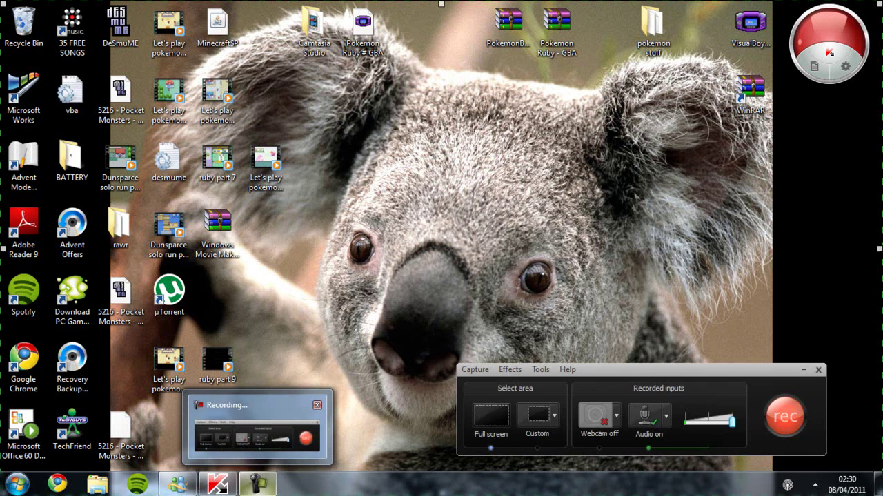
left_click(257, 427)
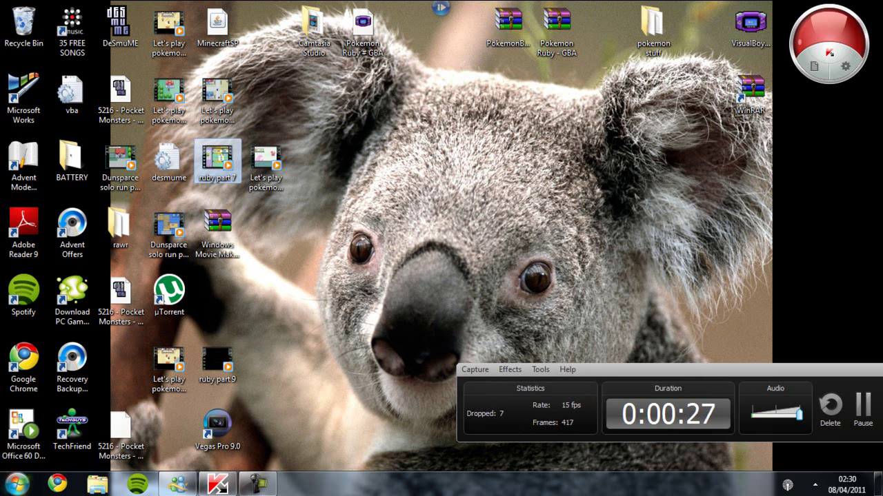
left_click(17, 484)
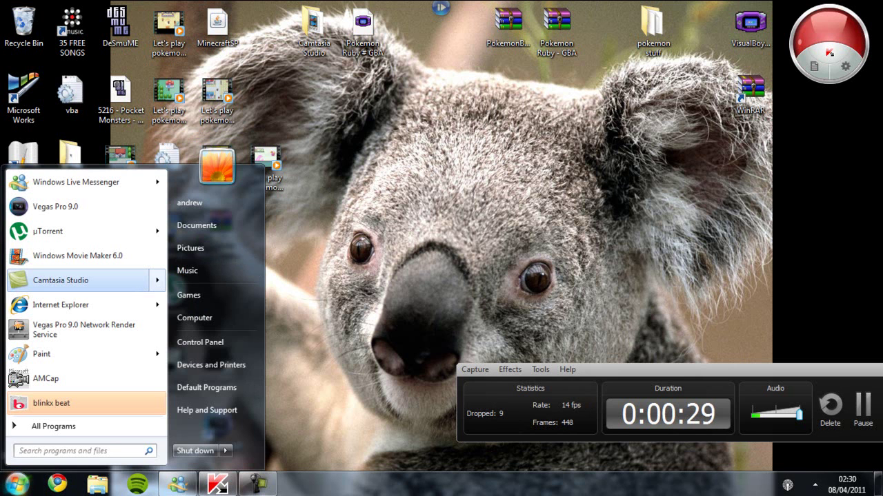
mouse_move(82, 280)
left_click(217, 193)
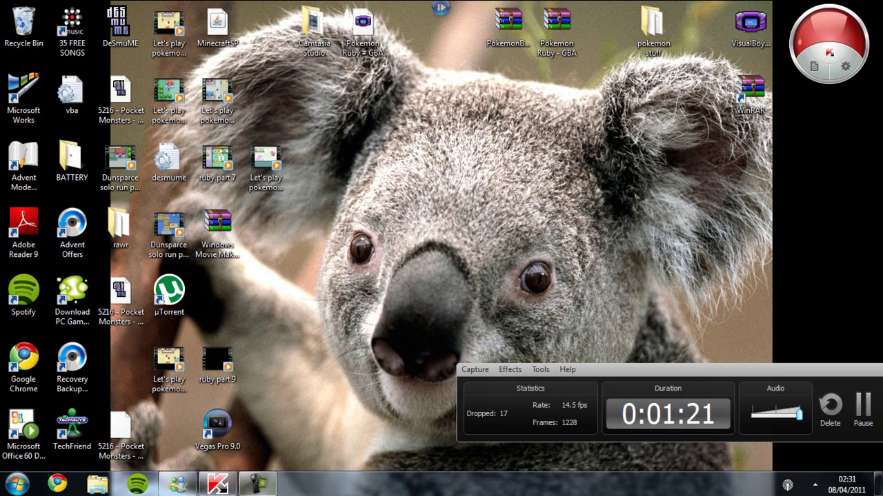
mouse_move(257, 483)
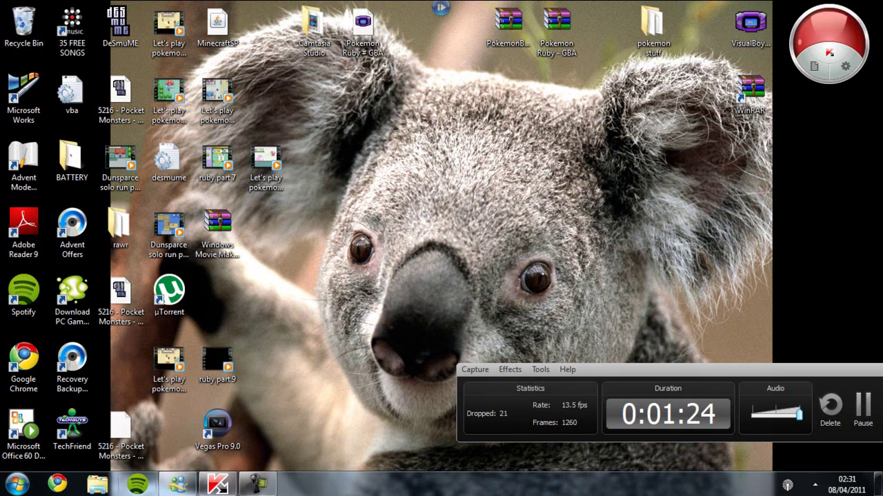
mouse_move(178, 483)
mouse_move(219, 485)
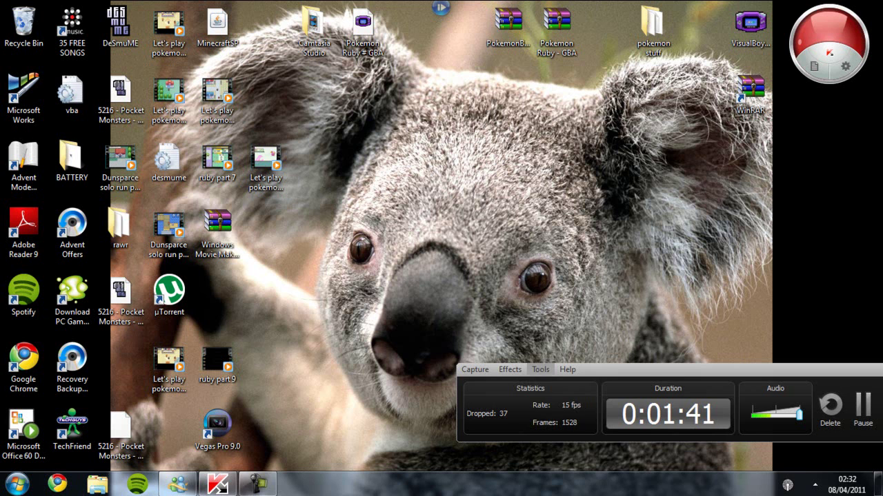
Launch Camtasia Studio from the recorder and dismiss its welcome dialog
left_click(540, 369)
left_click(577, 384)
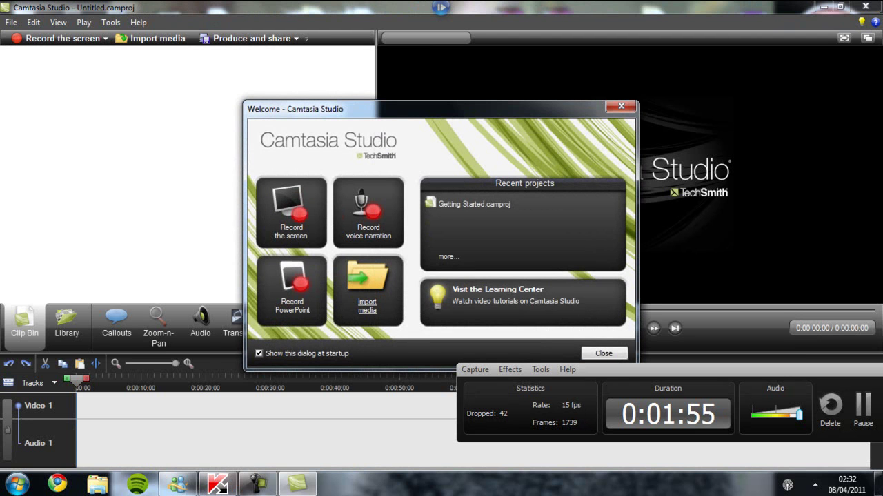
left_click(621, 105)
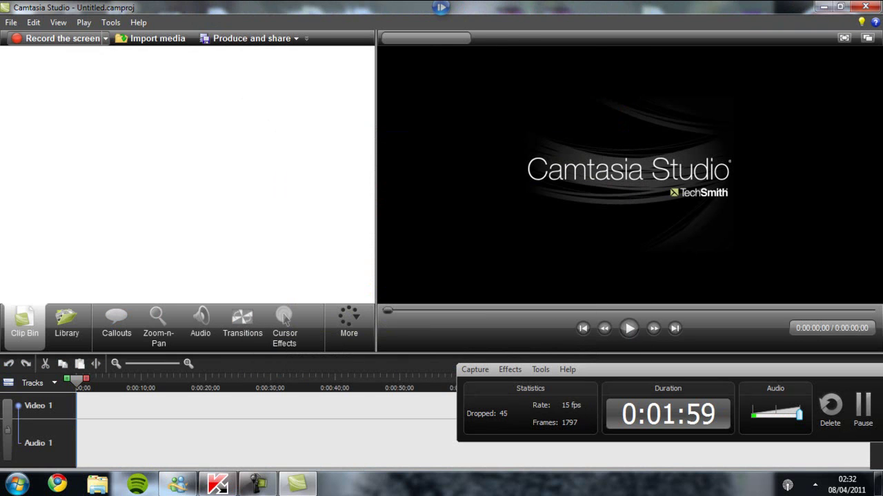
left_click(11, 22)
key("Right")
key("Left")
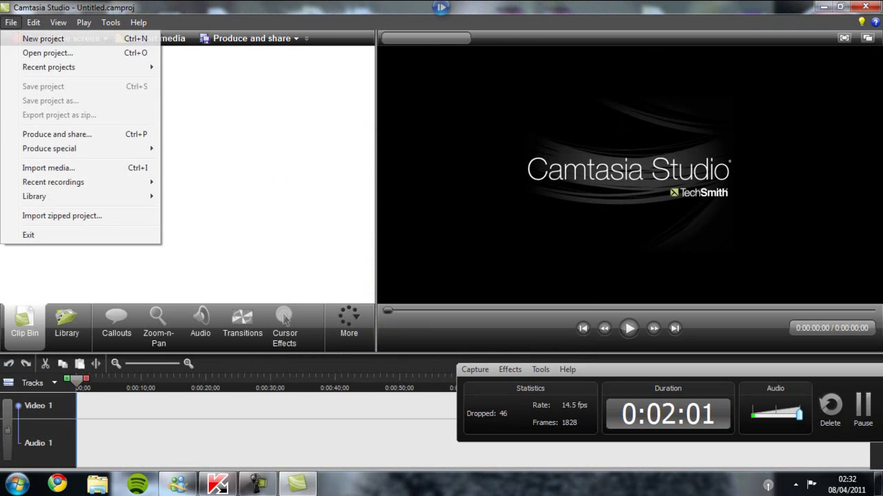
key("Down")
key("Escape")
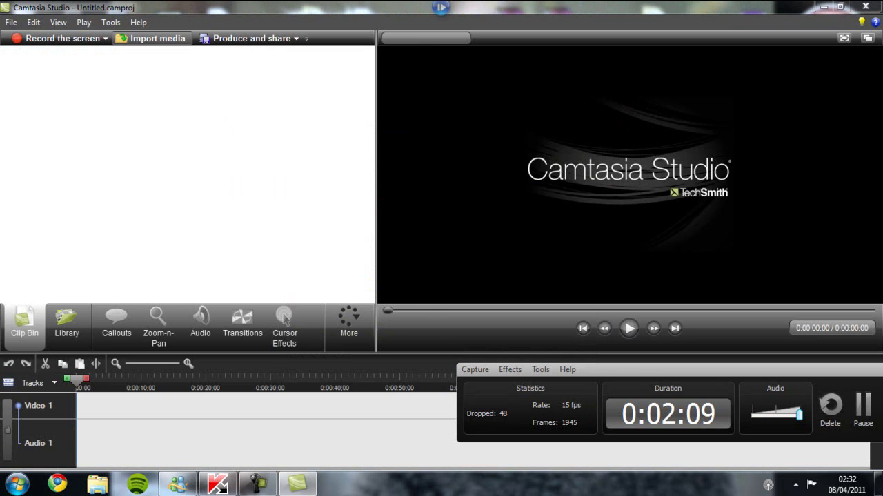
Import the video "ruby part 7" from the Desktop into the project's clip bin
key("ctrl+i")
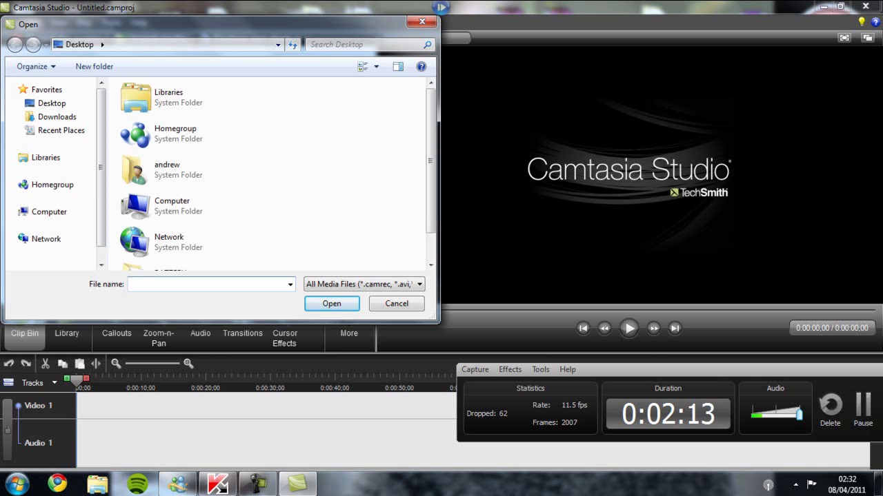
scroll(269, 173, "down", 4)
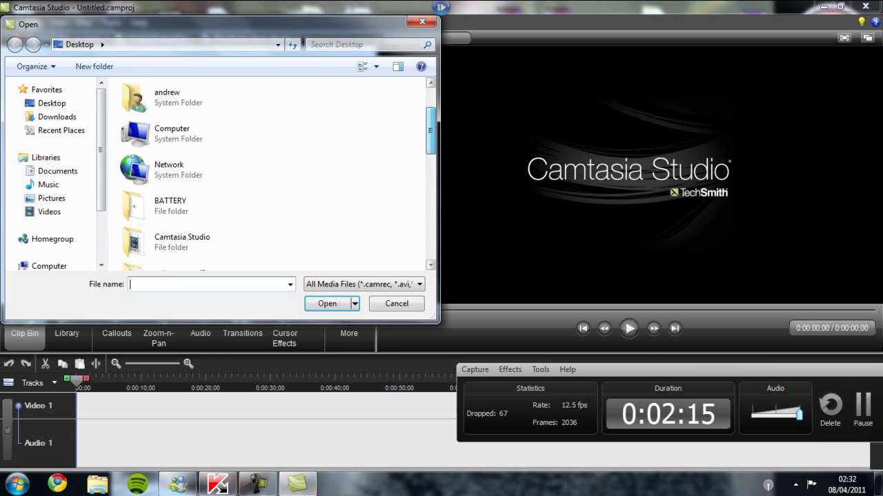
scroll(269, 172, "down", 2)
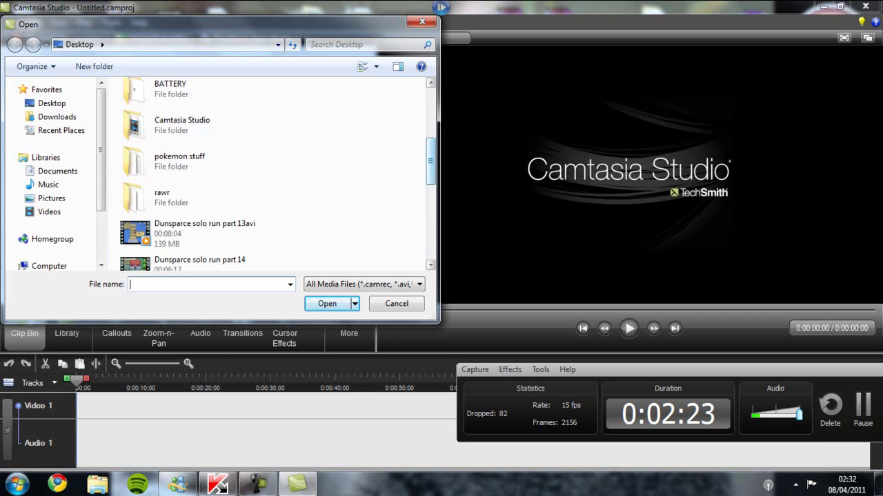
scroll(304, 165, "down", 4)
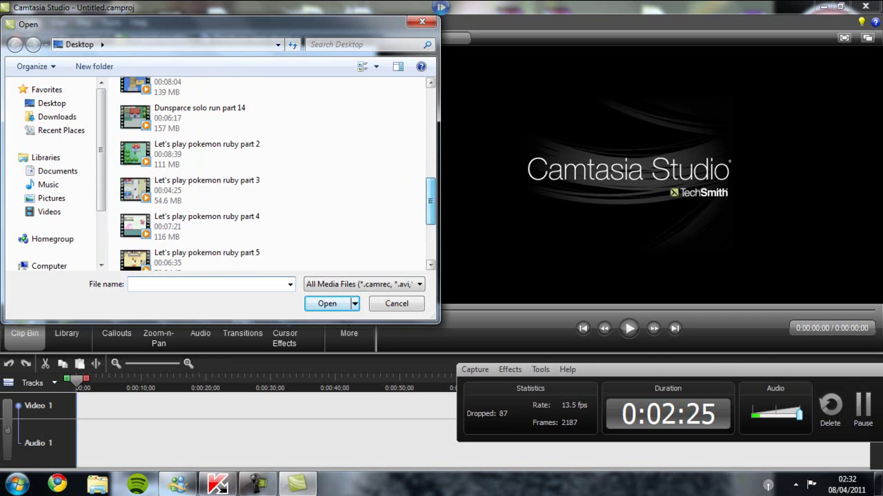
scroll(293, 196, "down", 2)
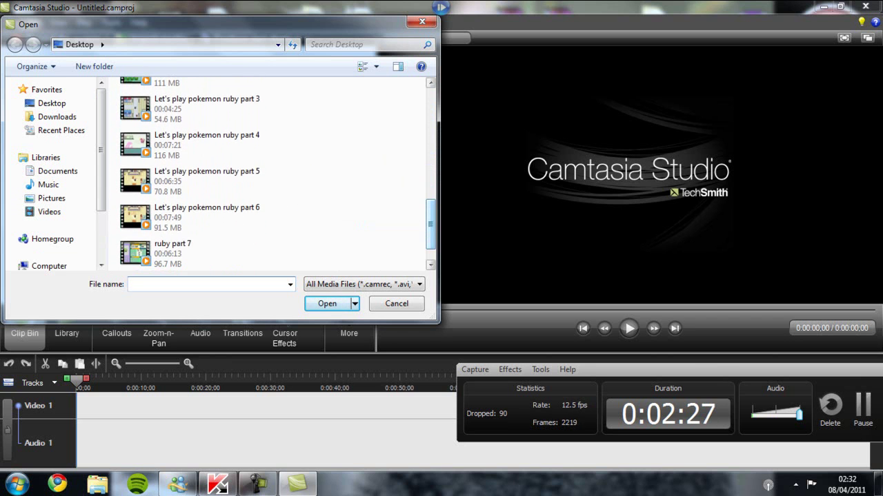
scroll(269, 179, "down", 1)
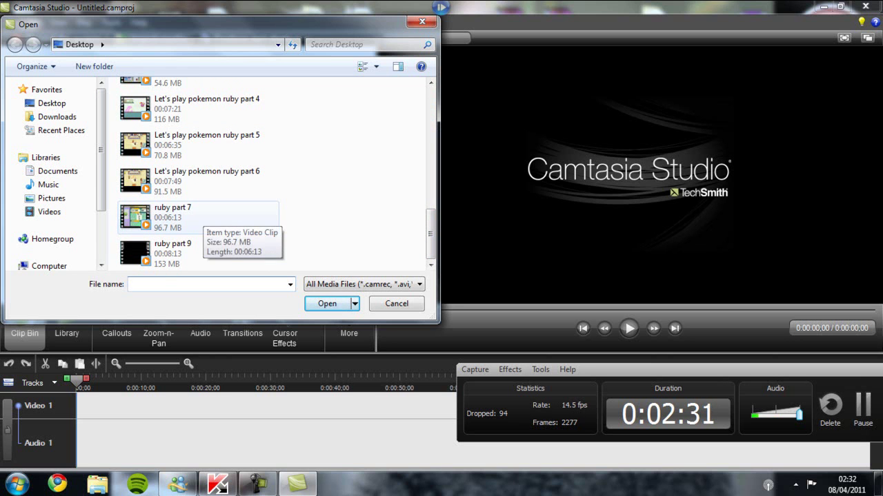
double_click(165, 216)
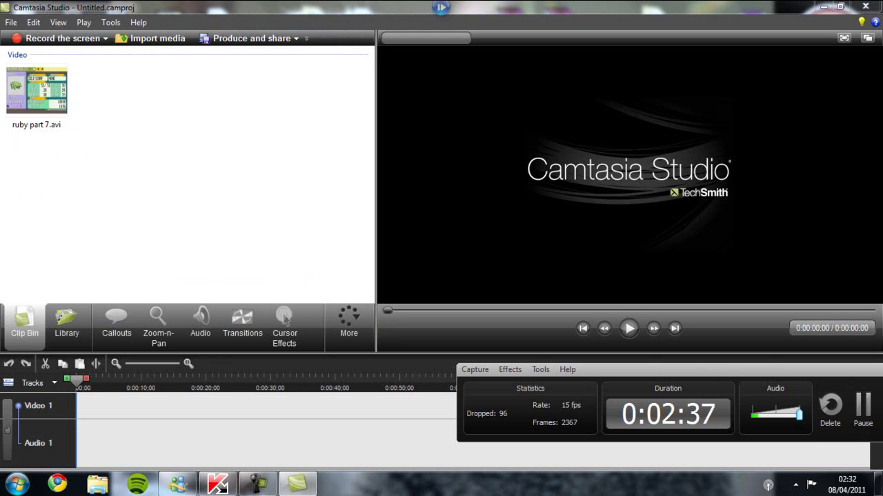
Add the ruby part 7 clip to the Video 1 track and set the editing dimensions to 1280 x 720 (YouTube & HD)
left_click(36, 90)
left_click_drag(36, 91, 123, 406)
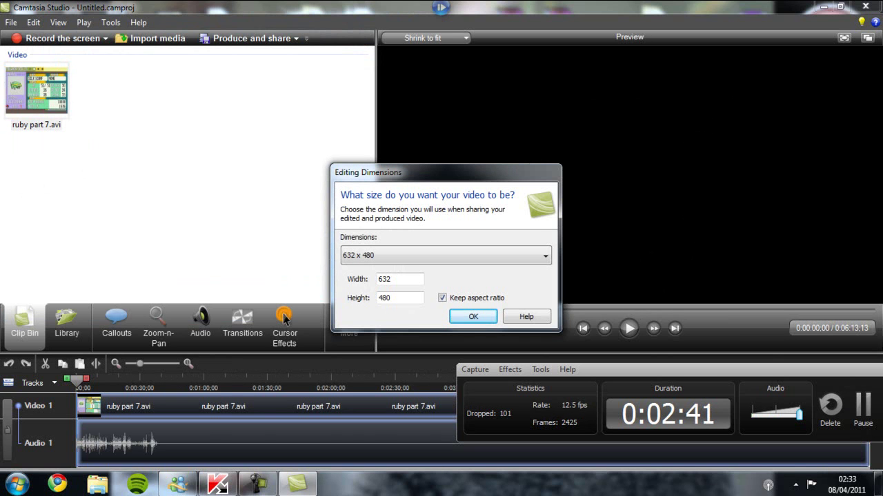
left_click(446, 255)
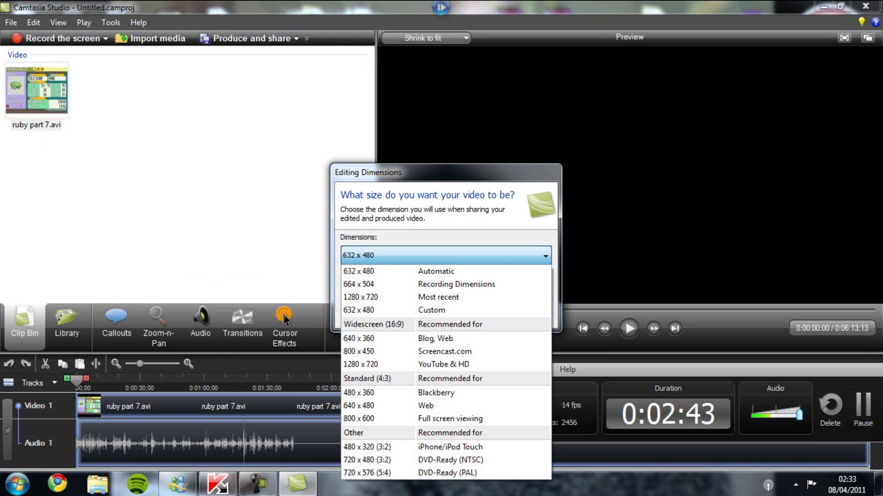
key("Down")
key("Down")
key("Down")
key("Down")
key("Down")
key("Down")
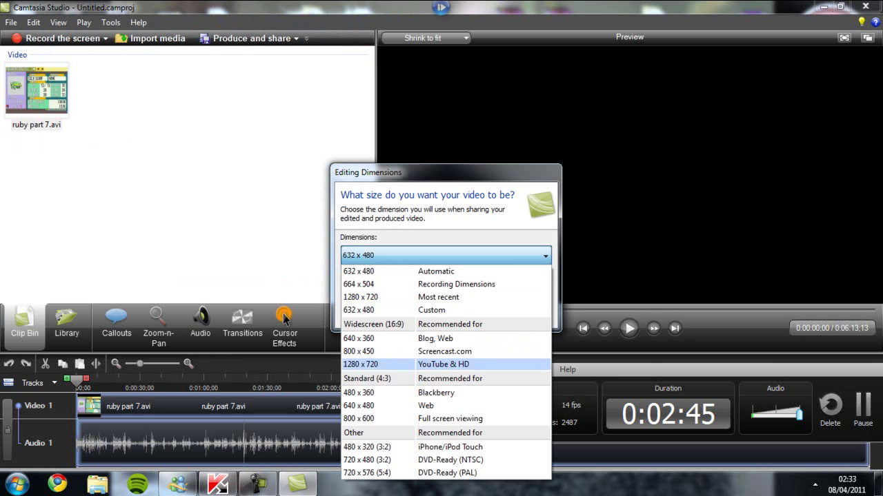
key("Return")
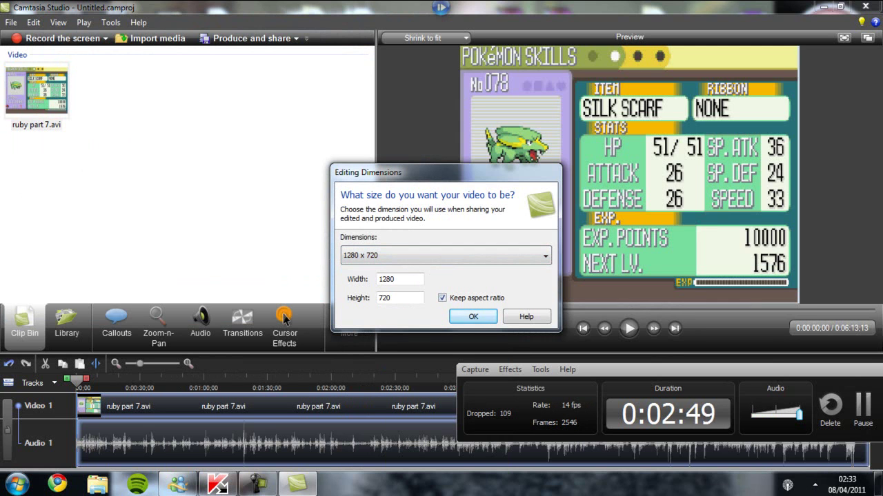
key("Return")
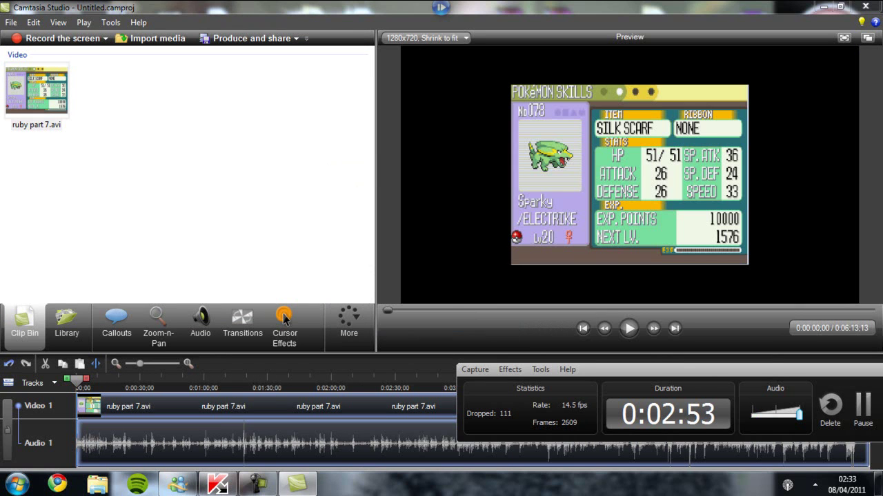
Open the Production Wizard to produce and share the edited video
key("alt+f")
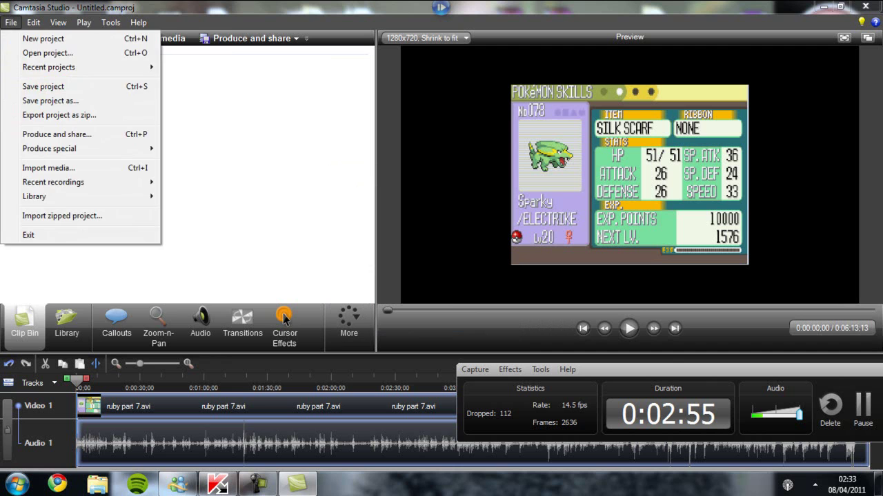
key("Right")
key("Left")
key("Down")
key("Down")
key("Down")
key("Down")
key("Down")
key("Down")
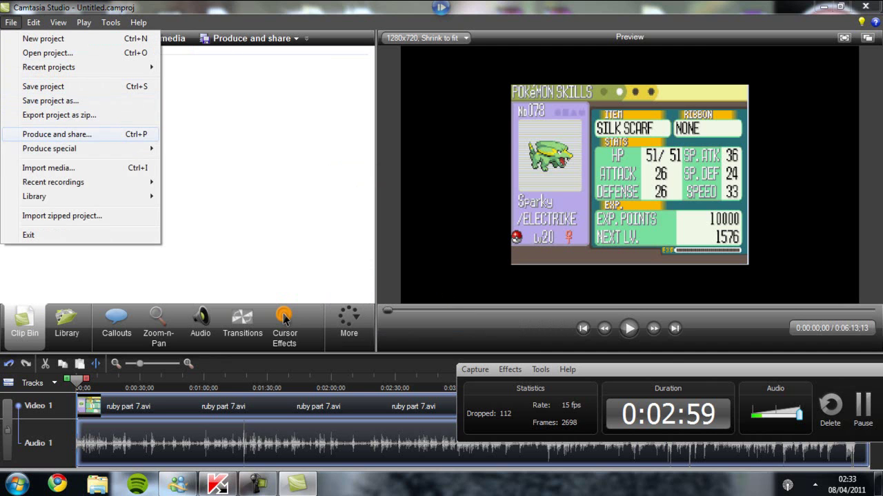
key("Escape")
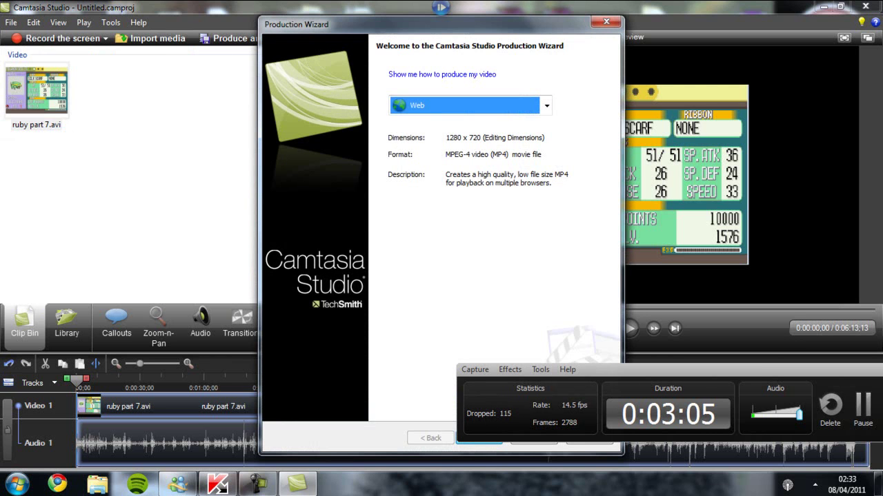
Select Custom production settings for the video and continue to the file format choices
left_click(546, 106)
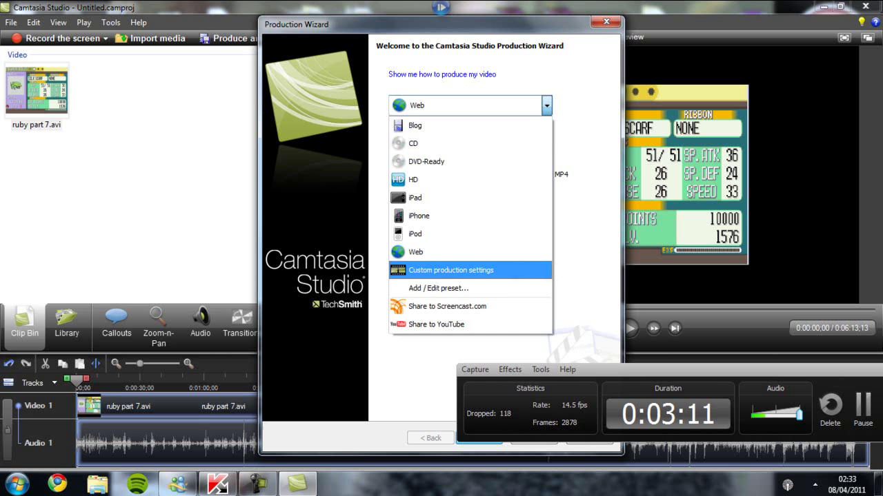
left_click(451, 270)
left_click_drag(440, 24, 275, 7)
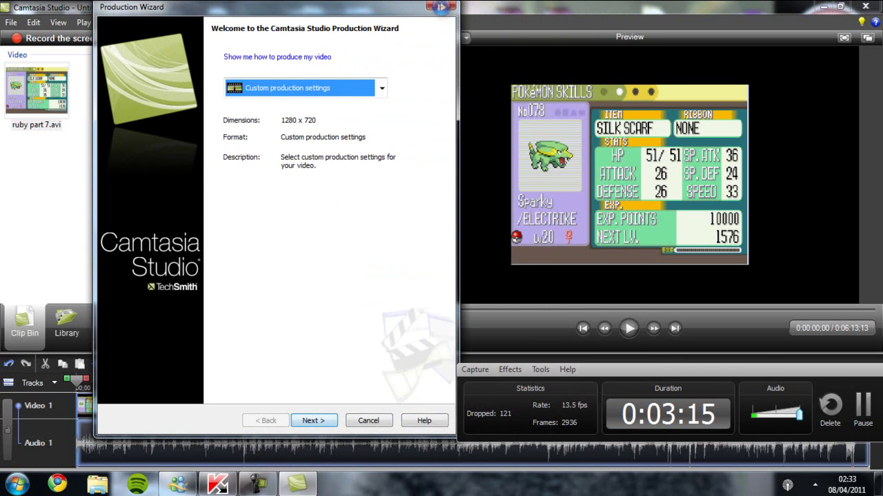
key("Return")
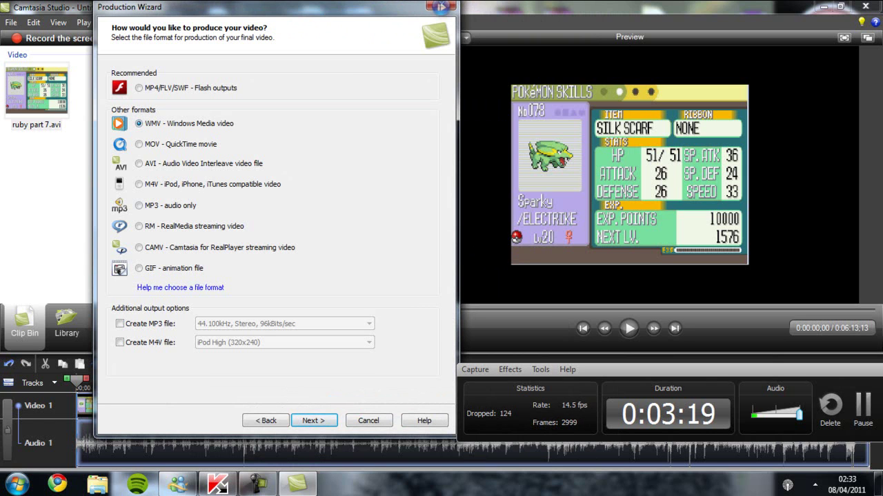
Choose WMV - Windows Media video as the output format and continue to the encoding options
left_click(138, 163)
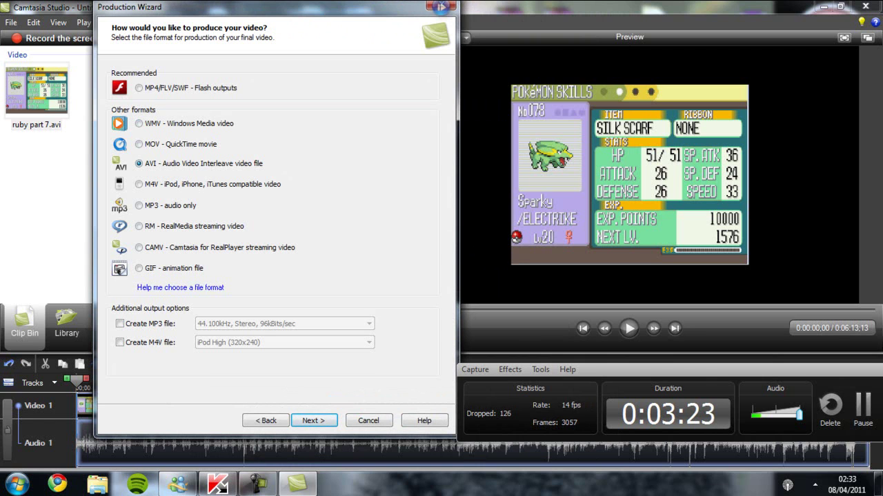
left_click(138, 247)
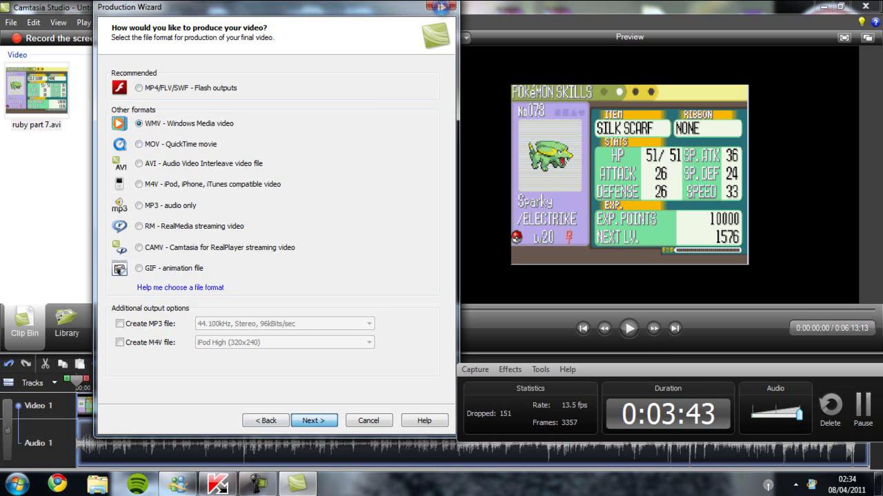
key("Return")
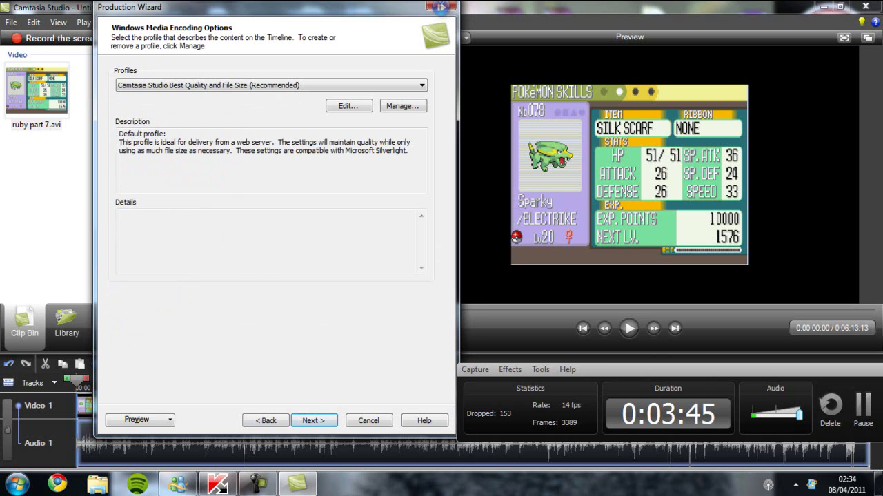
Accept the recommended encoding profile, the 1280 x 720 custom size, and the default video and marker options
key("Return")
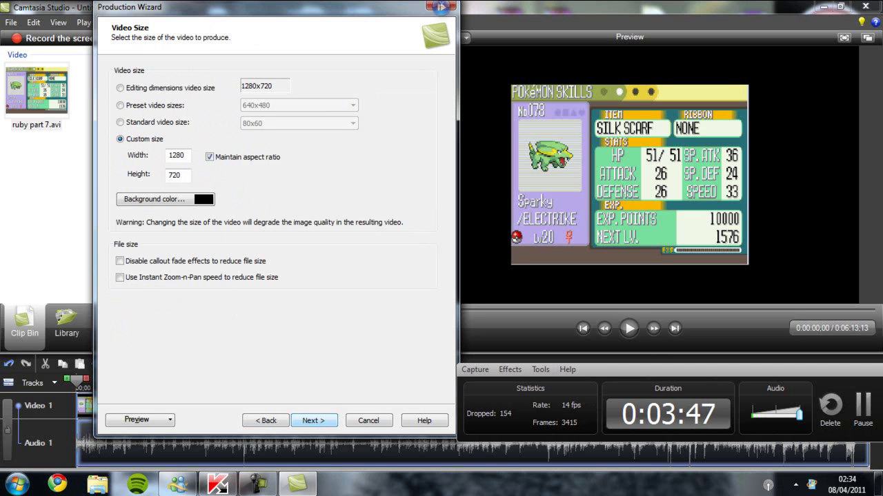
key("Return")
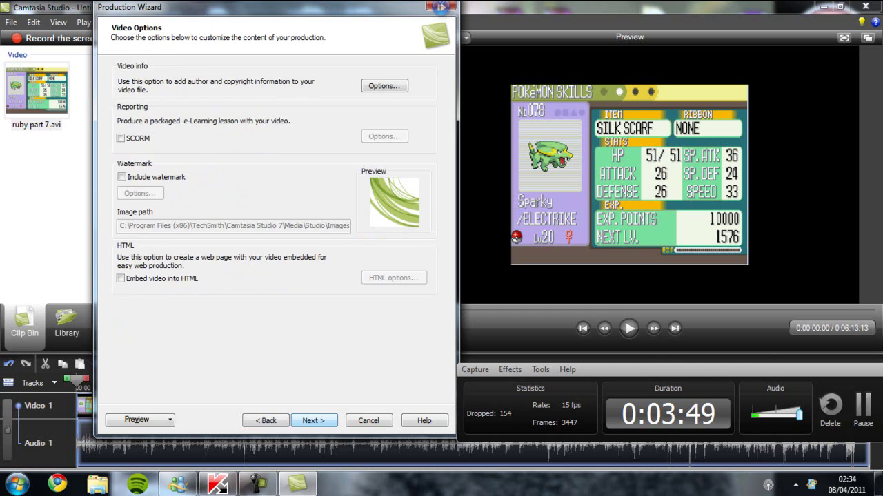
key("Return")
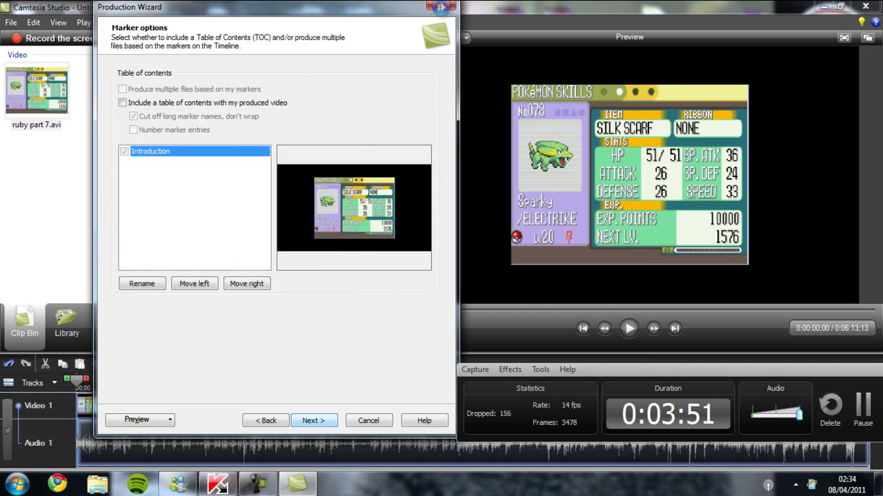
key("Return")
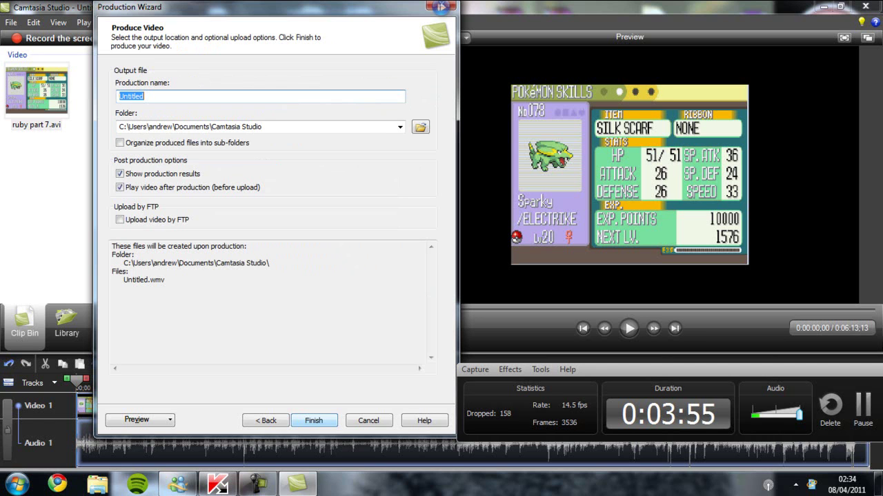
Name the production "Let's play pokemon ruby part 7", start producing it, and create the missing Camtasia Studio output folder
type("Let")
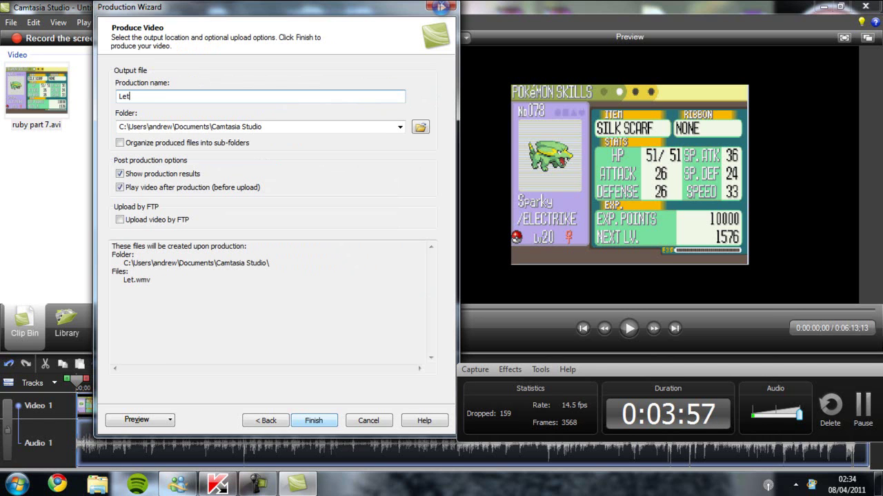
type("'s play poke")
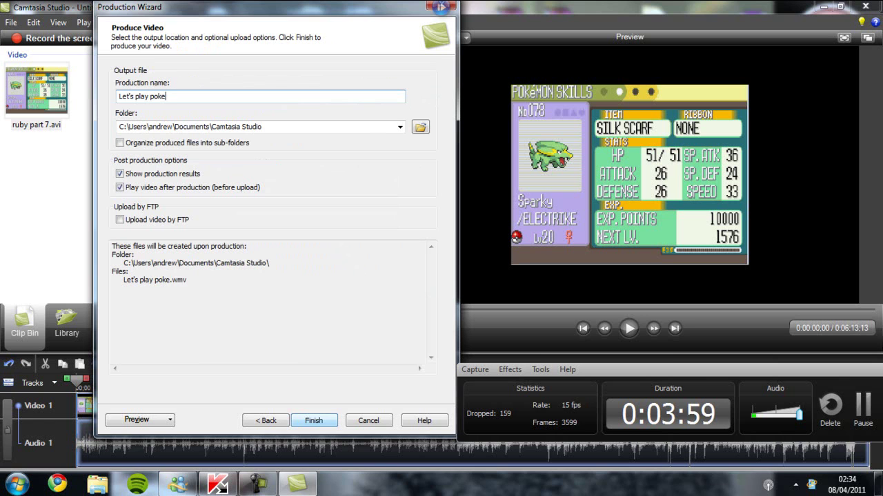
type("mon ruby par")
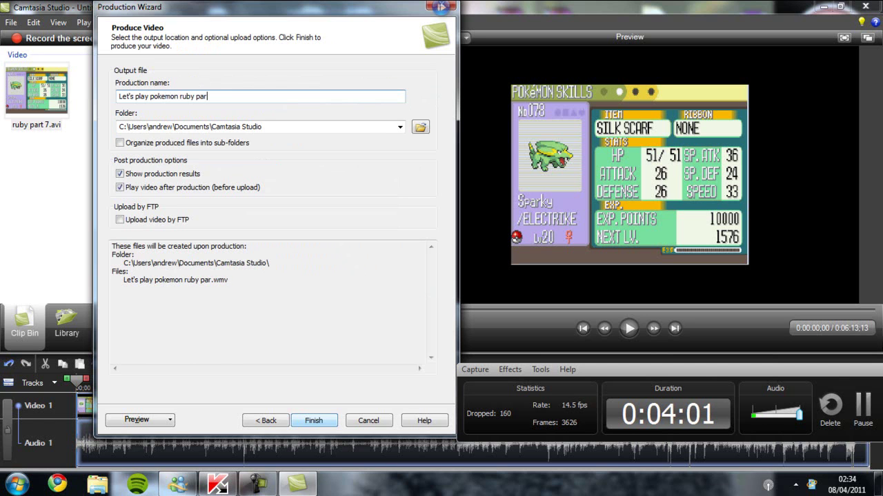
type("t 7")
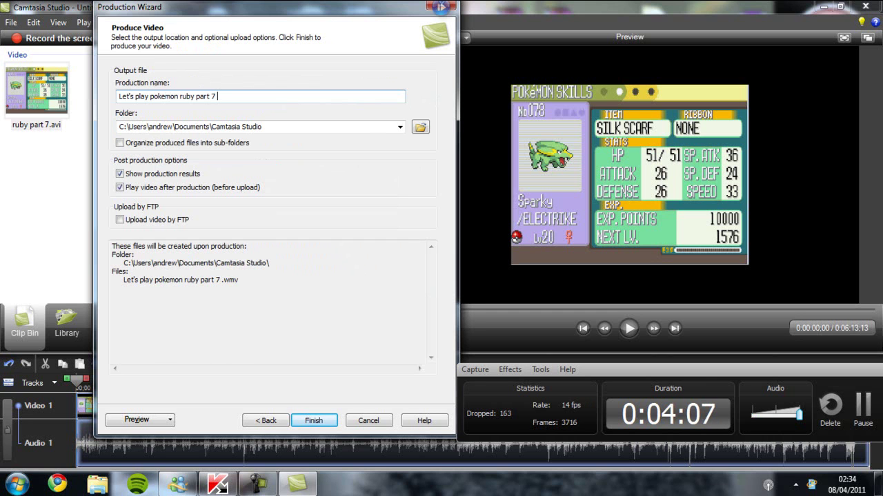
left_click(314, 421)
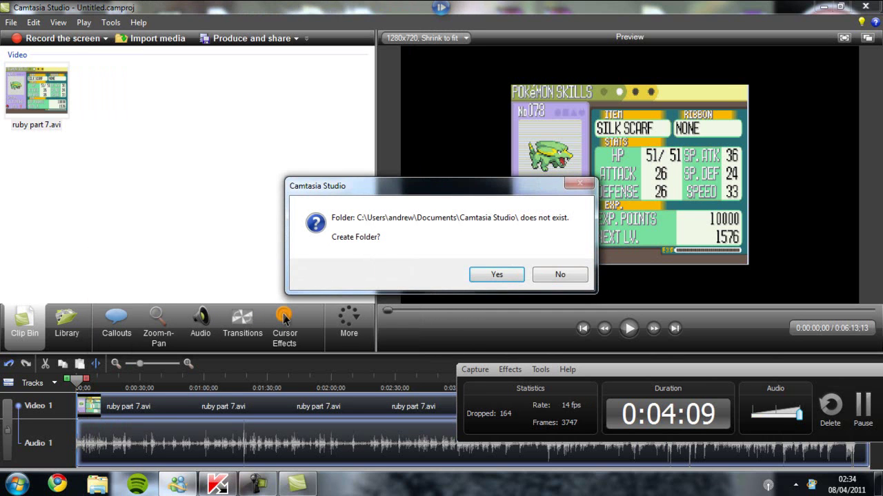
key("Return")
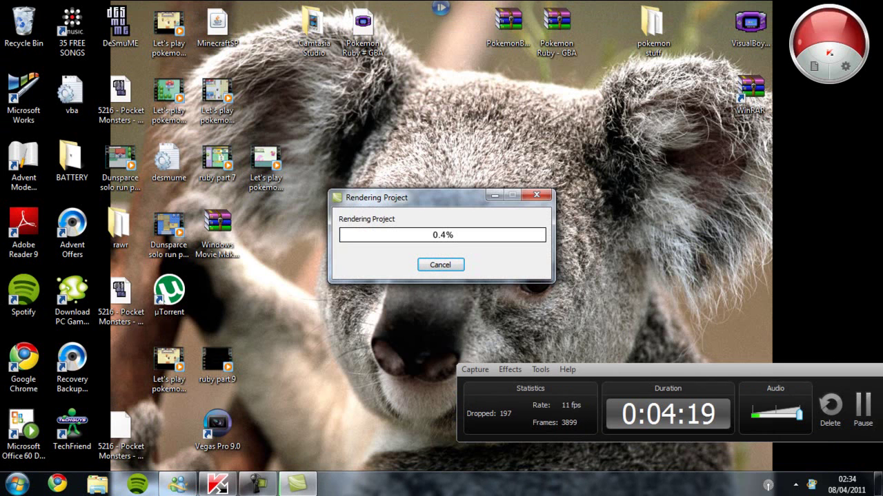
Reveal the produced video's playback behind the recorder window, pause it, and close the media player
left_click_drag(667, 370, 566, 375)
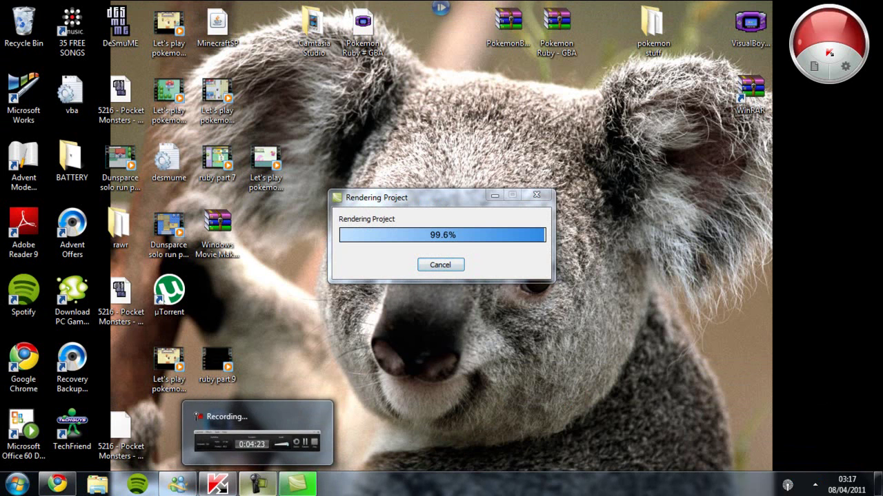
left_click(257, 484)
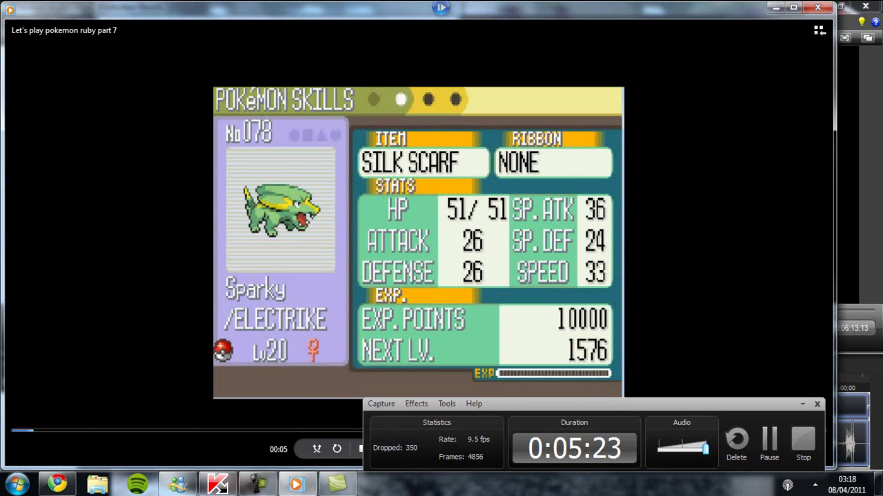
left_click(802, 404)
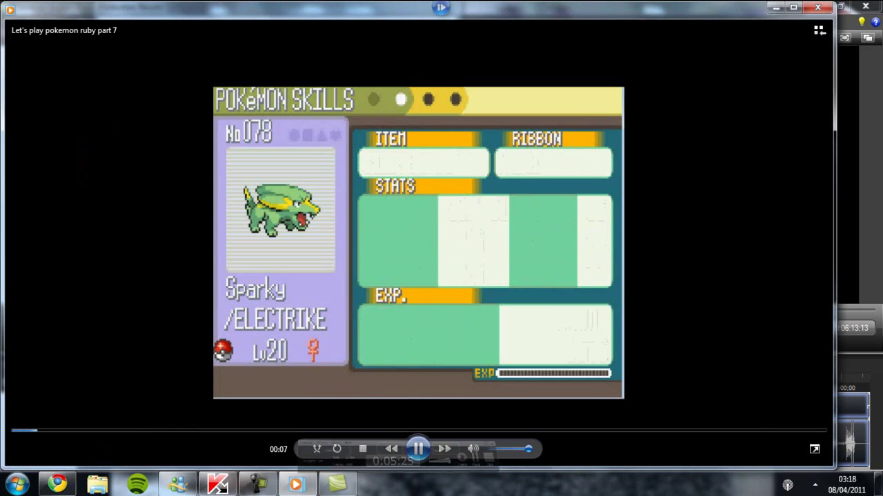
key("ctrl+p")
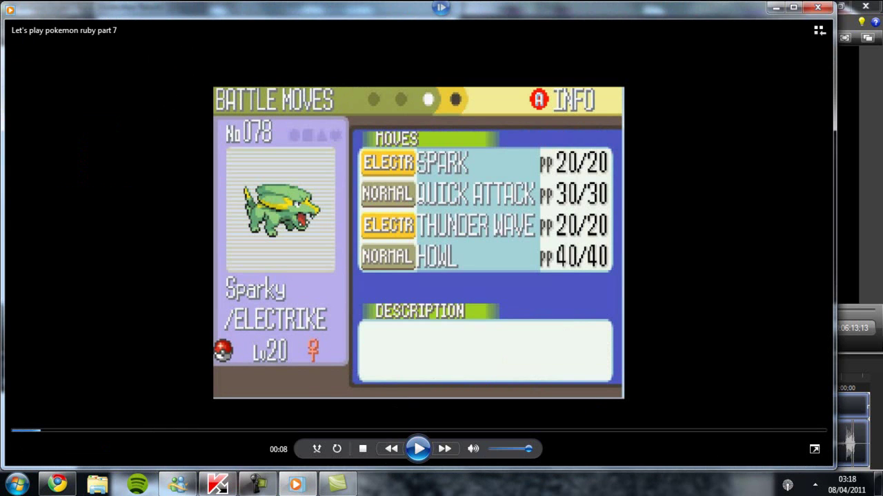
key("alt+F4")
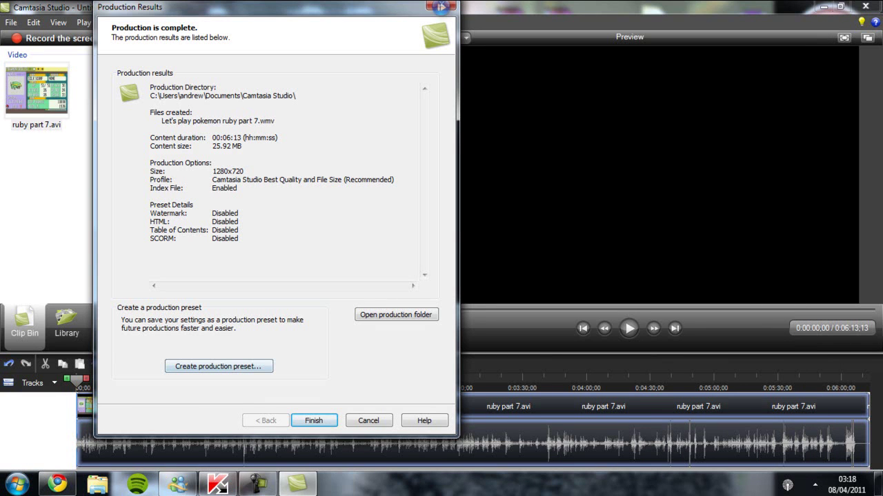
Finish the production results and minimize Camtasia Studio to get to the desktop
left_click(258, 483)
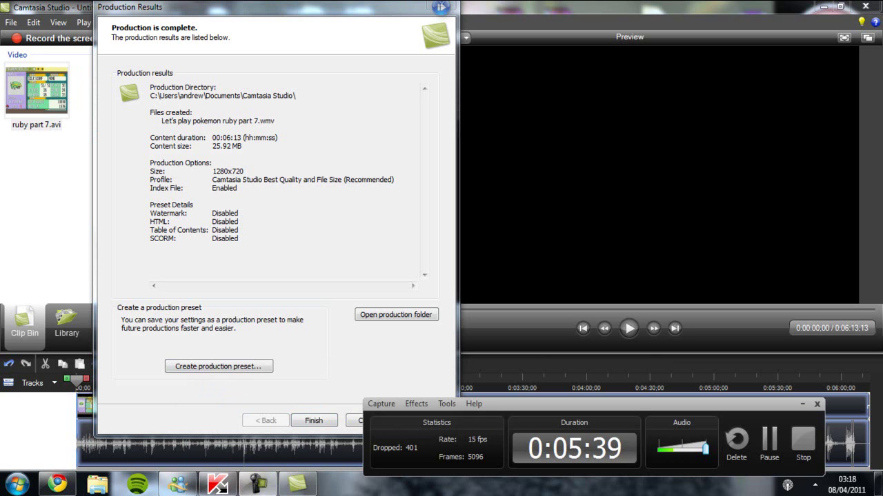
left_click(439, 4)
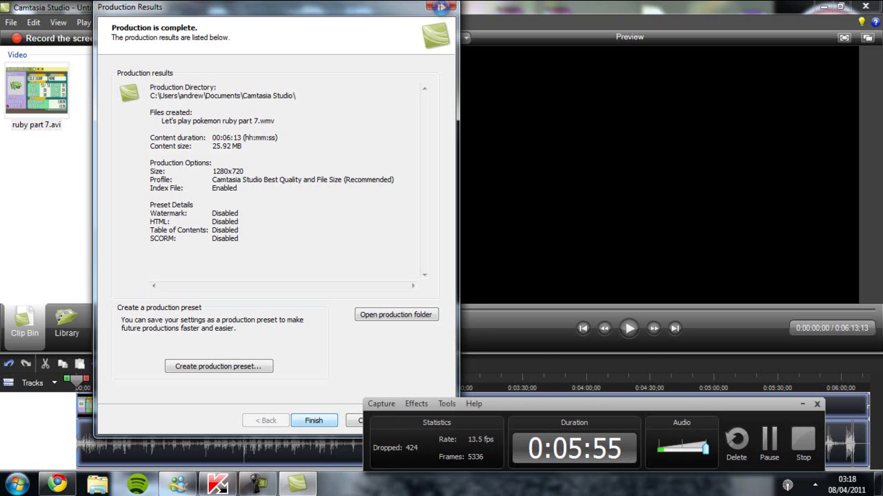
left_click(313, 420)
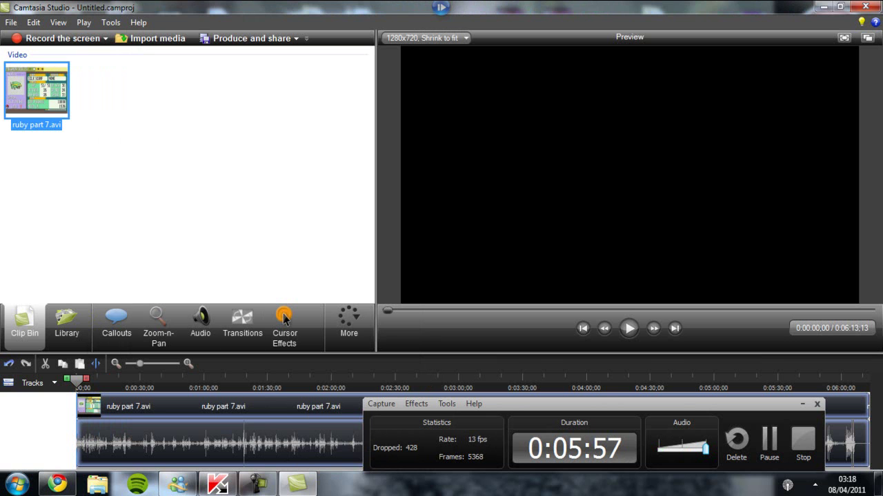
left_click(822, 6)
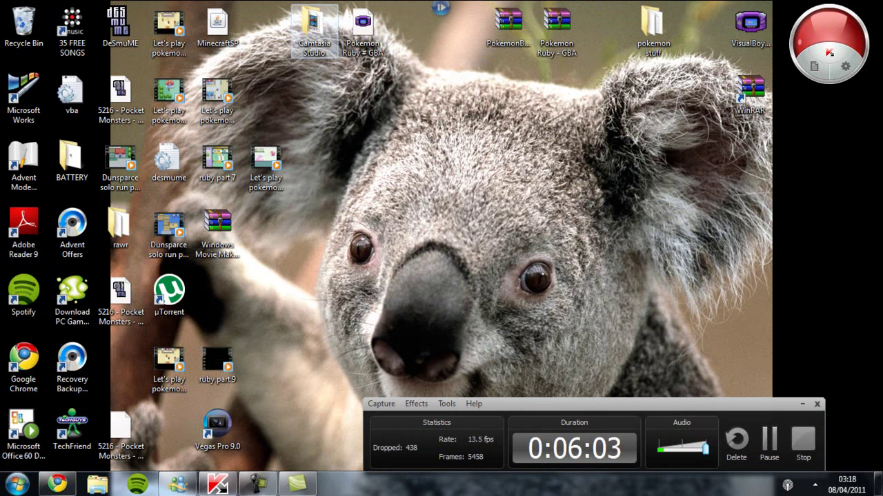
Look through the desktop's Camtasia Studio folder and its Custom Production Presets 7.0 subfolder for the produced video
double_click(313, 31)
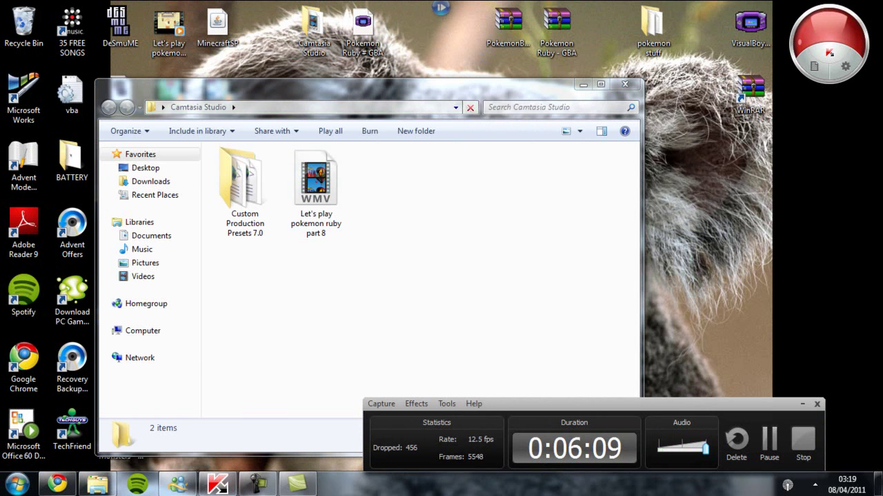
double_click(245, 192)
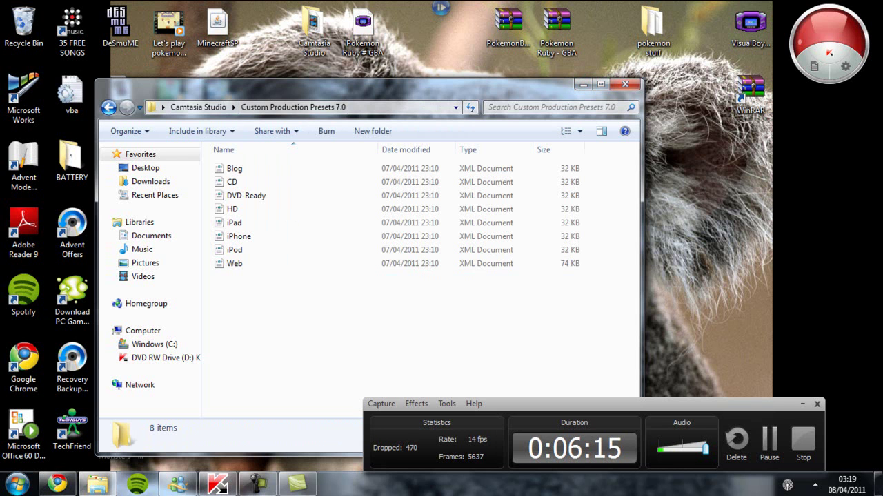
left_click(108, 107)
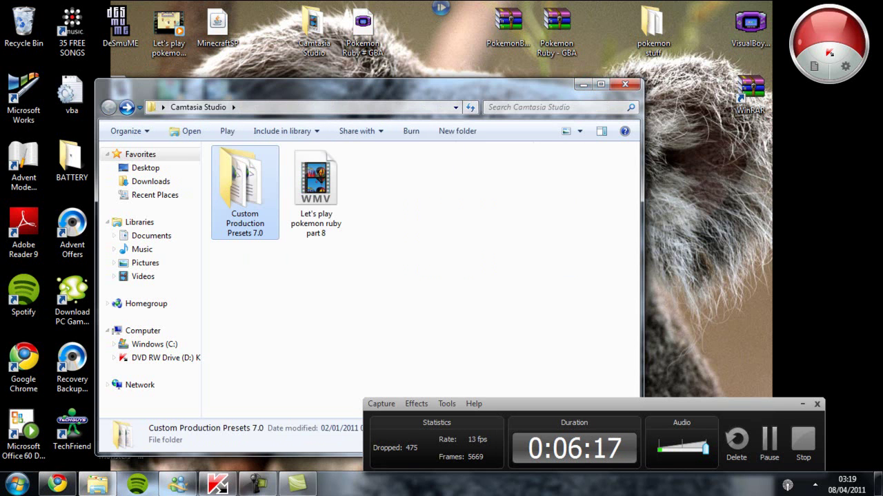
Open the Camtasia Studio folder in the Documents library to locate the produced video, and put its window away
left_click(17, 484)
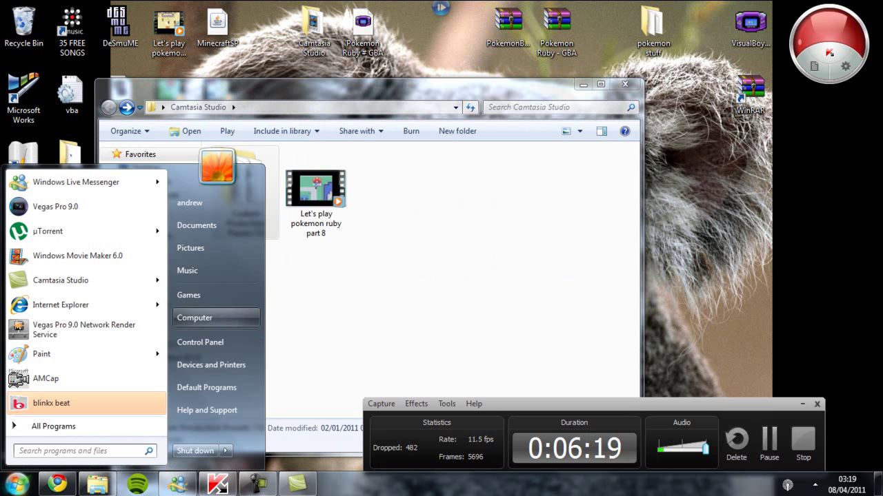
left_click(216, 226)
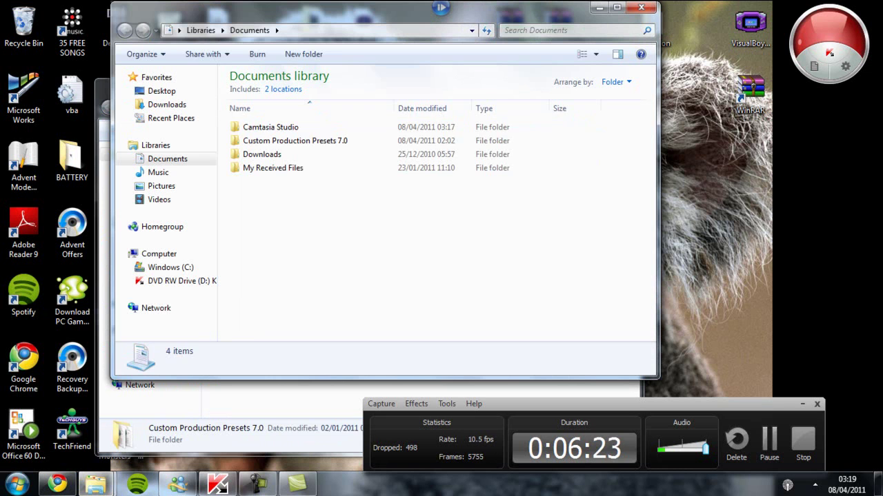
double_click(271, 127)
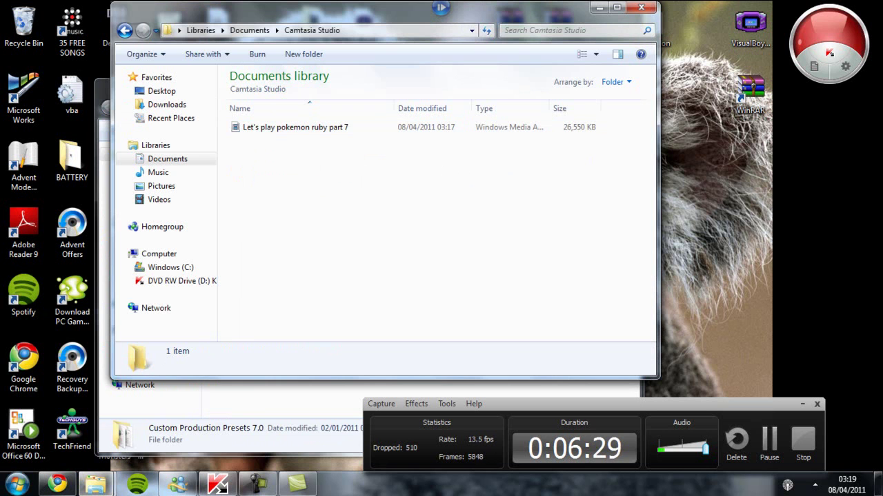
left_click(640, 7)
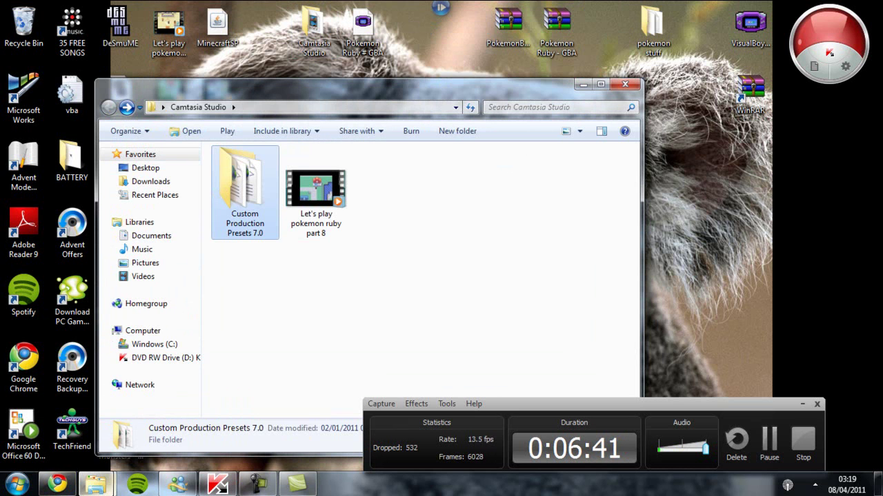
Move "Let's play pokemon ruby part 8" from the desktop's Camtasia Studio folder to the one in Documents, and close the source folder window
left_click(79, 414)
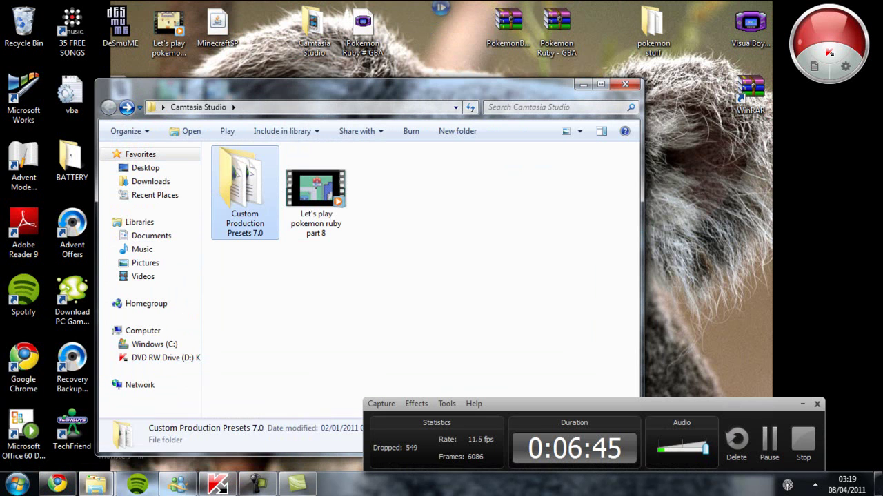
mouse_move(96, 484)
left_click(226, 414)
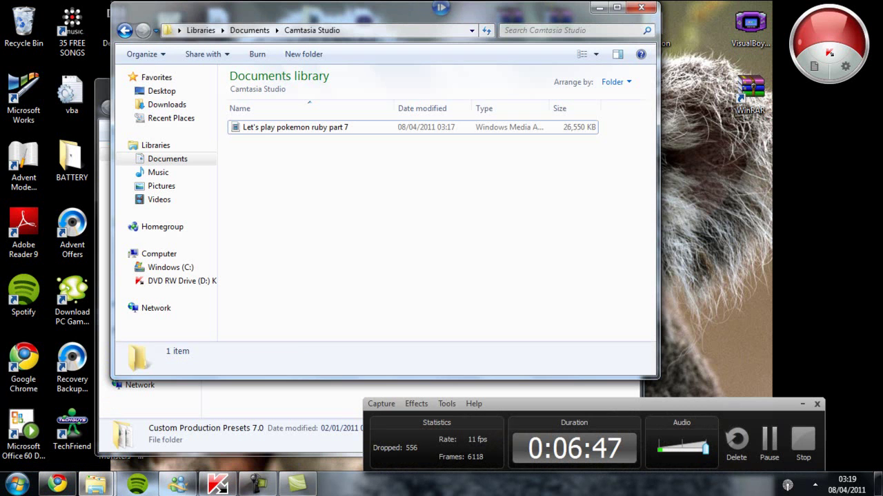
left_click(282, 397)
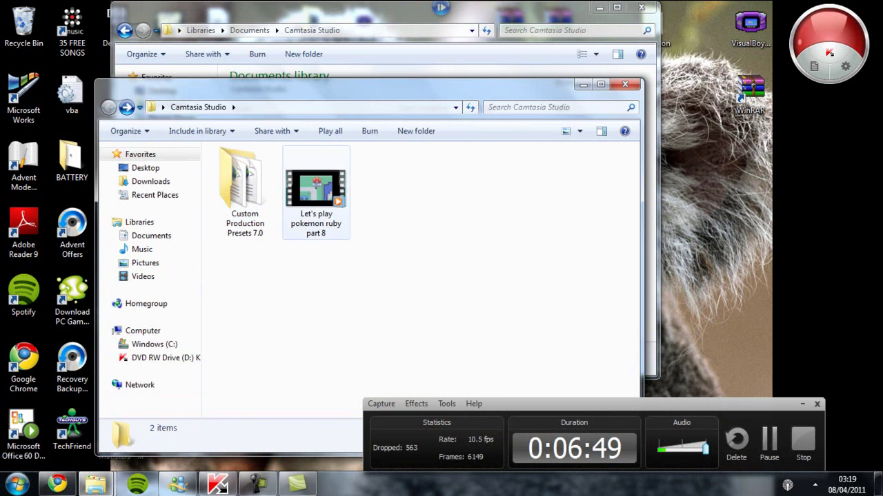
left_click(315, 192)
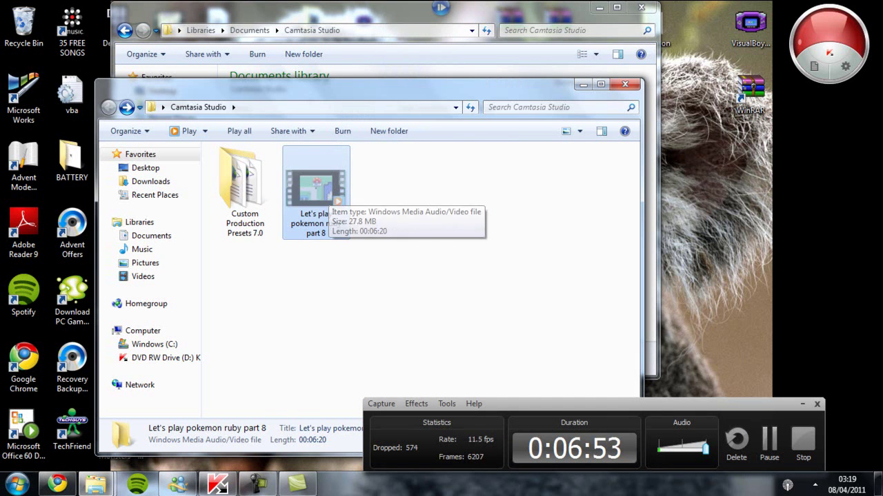
left_click(359, 13)
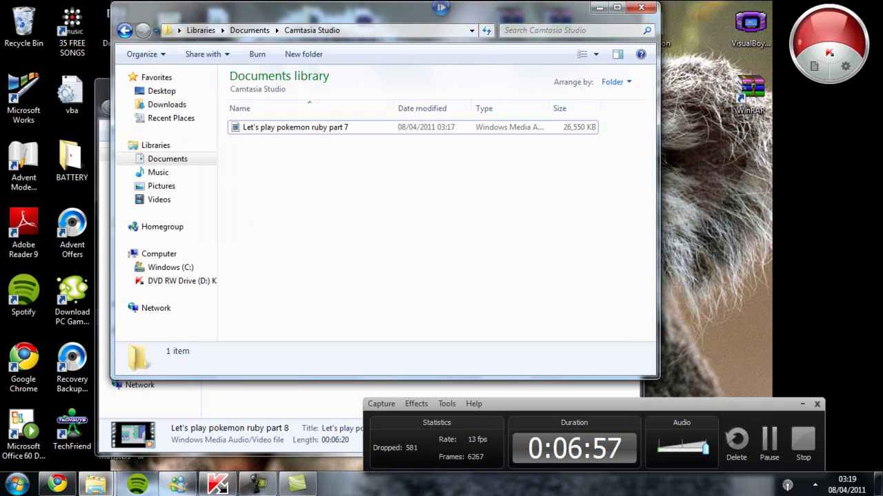
key("ctrl+v")
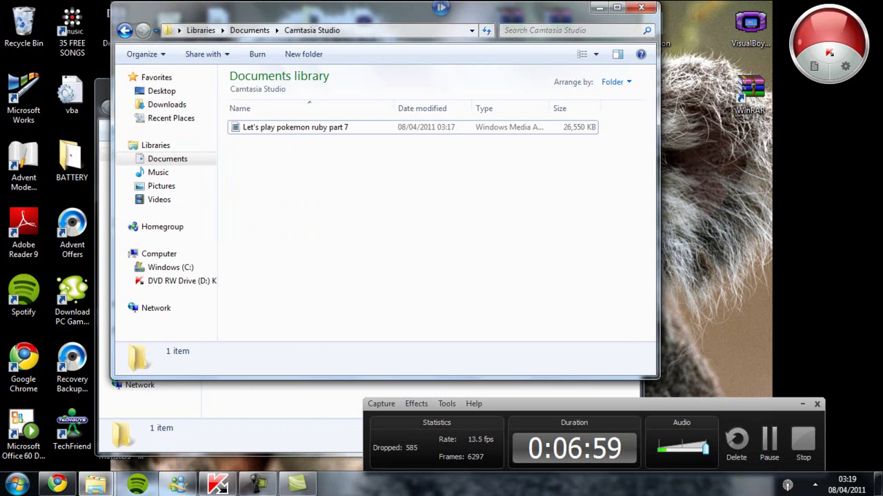
left_click(104, 91)
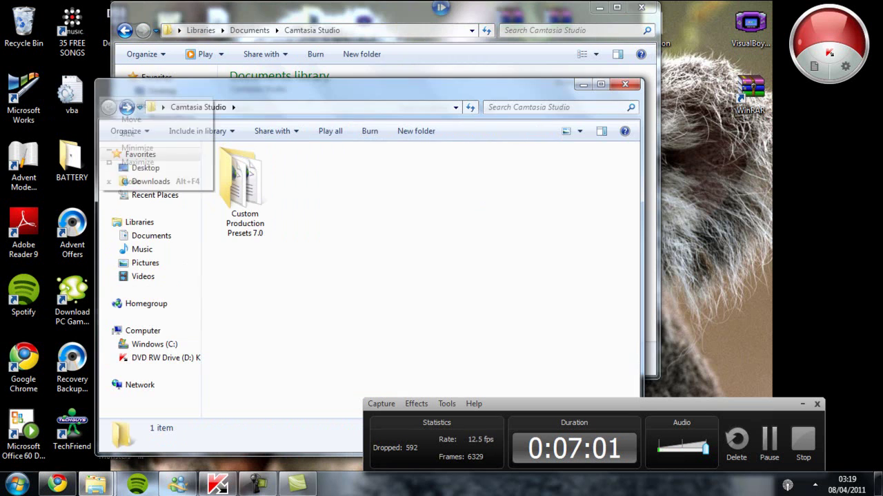
left_click(624, 84)
left_click(625, 84)
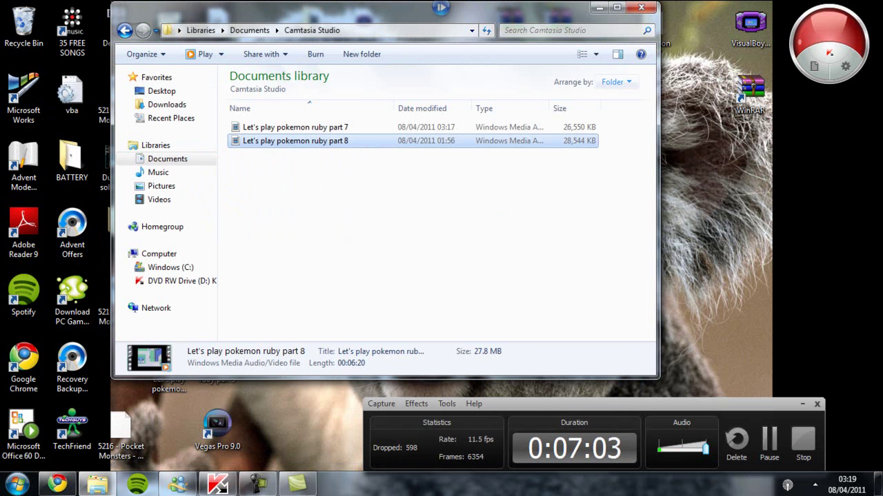
Check where the Documents library is opened from, and close its Camtasia Studio folder window
key("super")
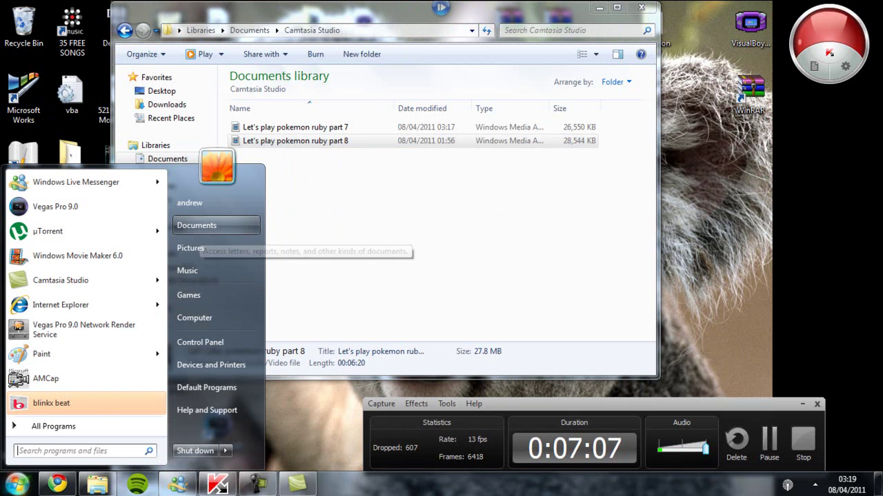
left_click(311, 228)
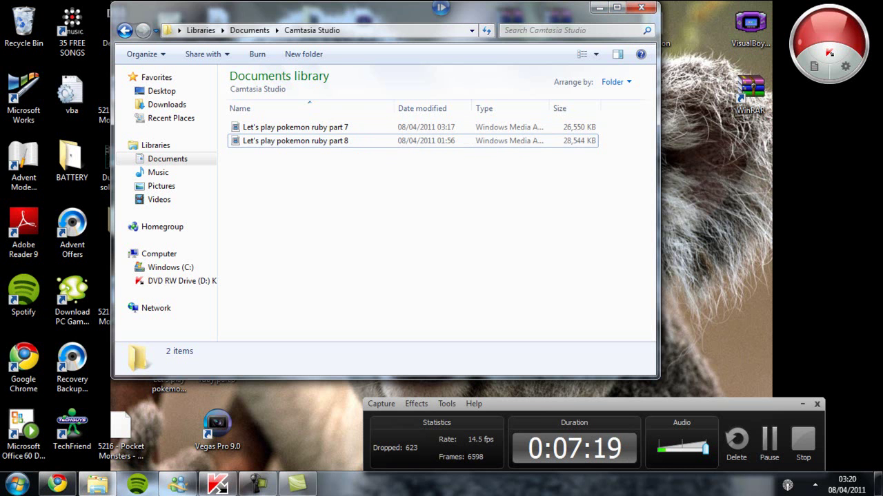
key("alt+F4")
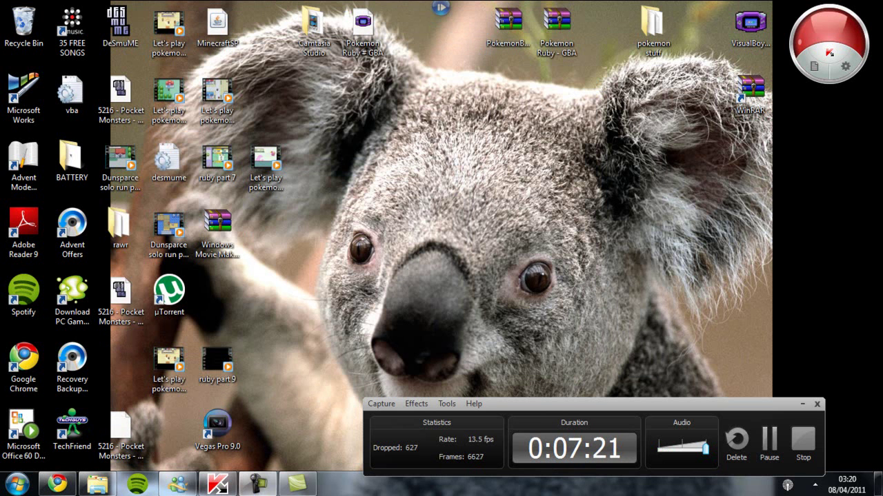